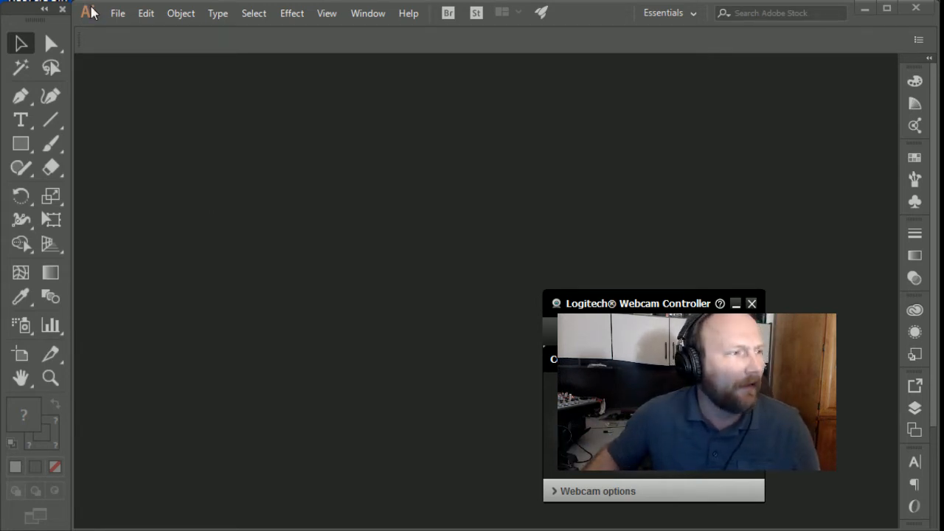
Step: Start a new document and show the blank presets and templates for Print
click(120, 11)
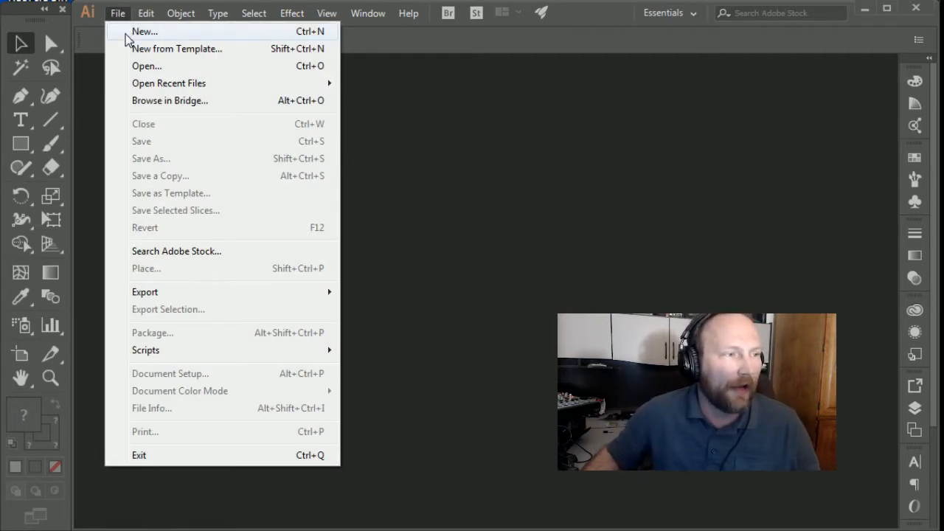
click(140, 32)
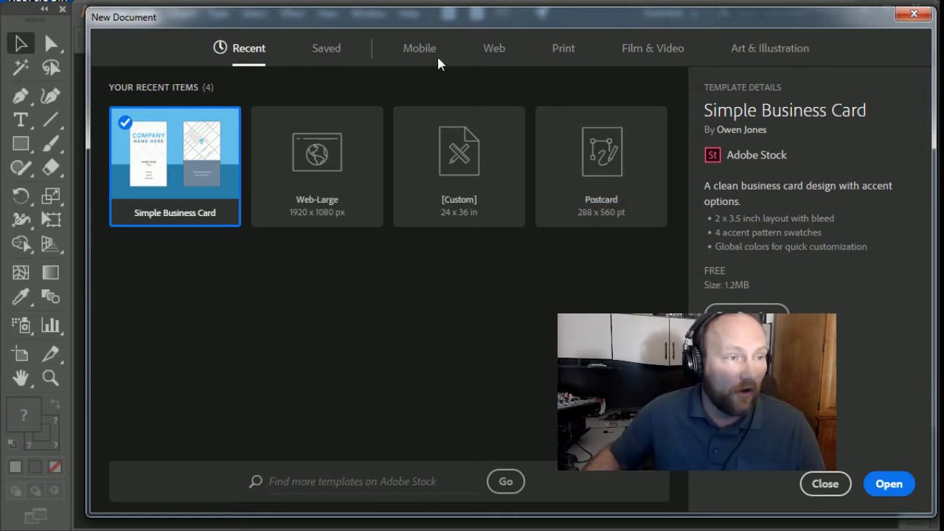
click(498, 51)
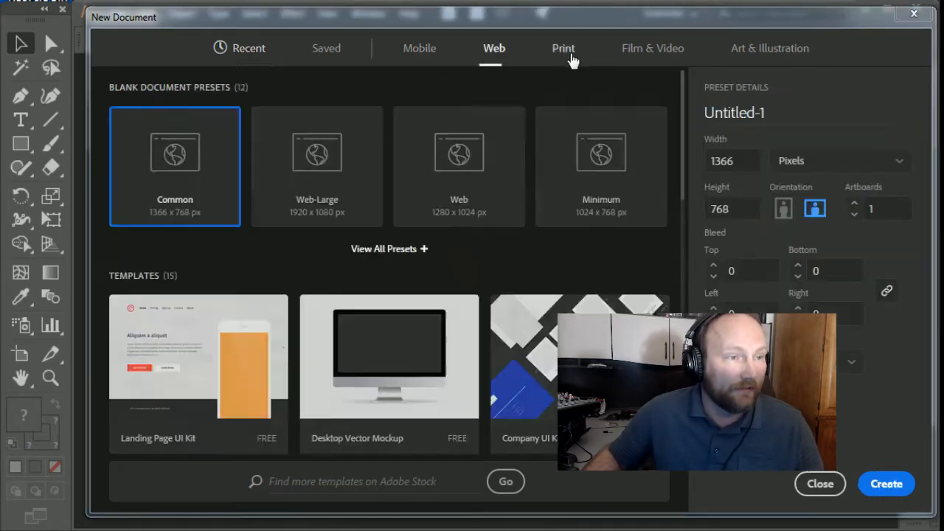
click(565, 54)
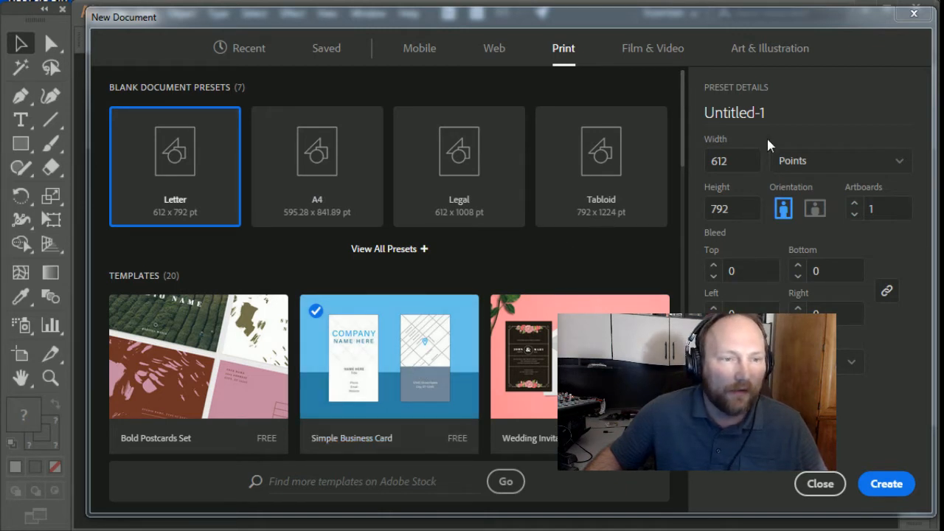
Step: Set the blank Letter document's units to inches, its width to 2 and its height to 3.5
click(809, 162)
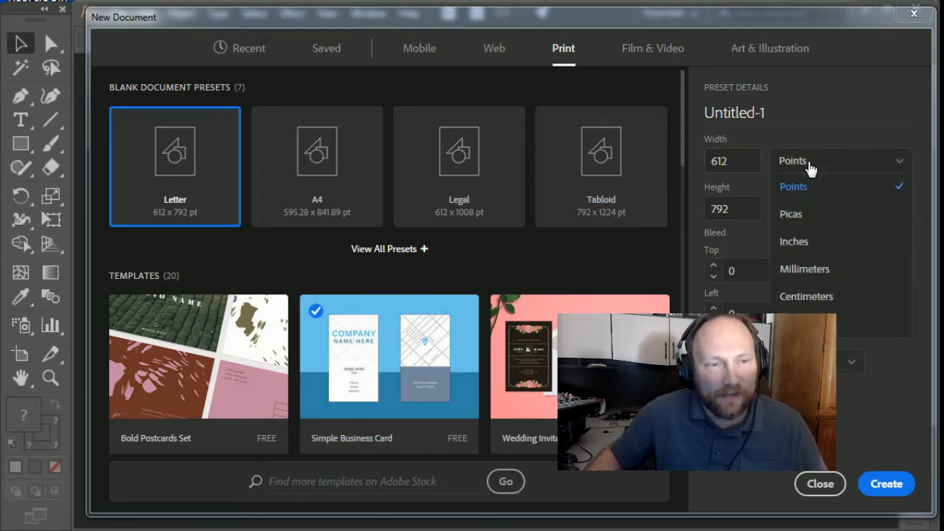
click(830, 244)
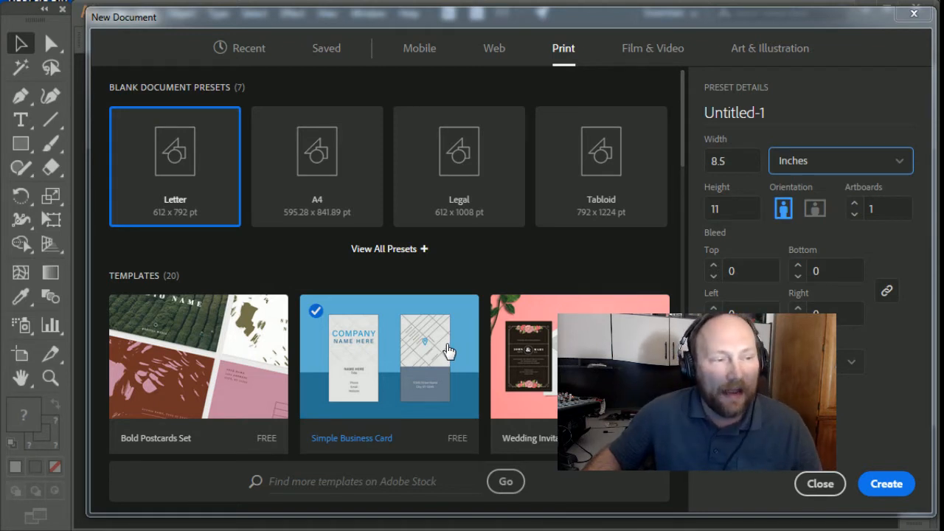
click(736, 161)
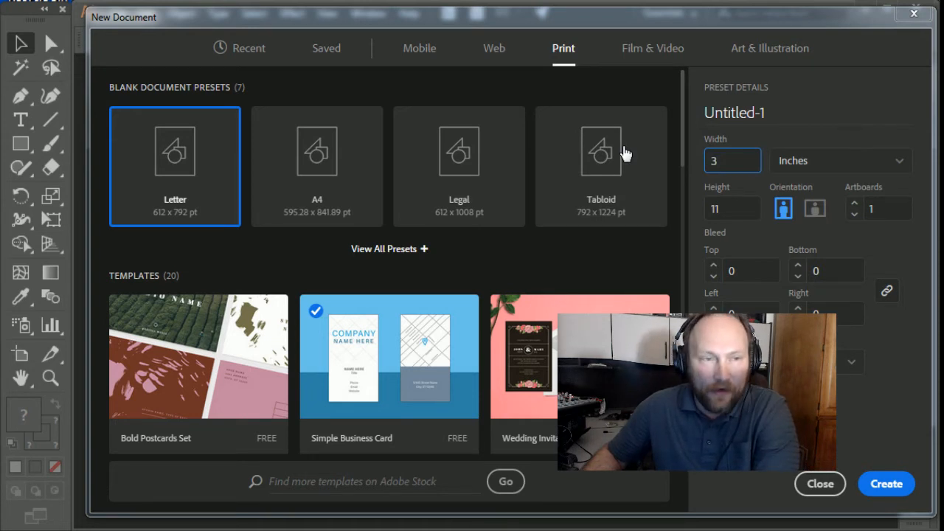
key(Tab)
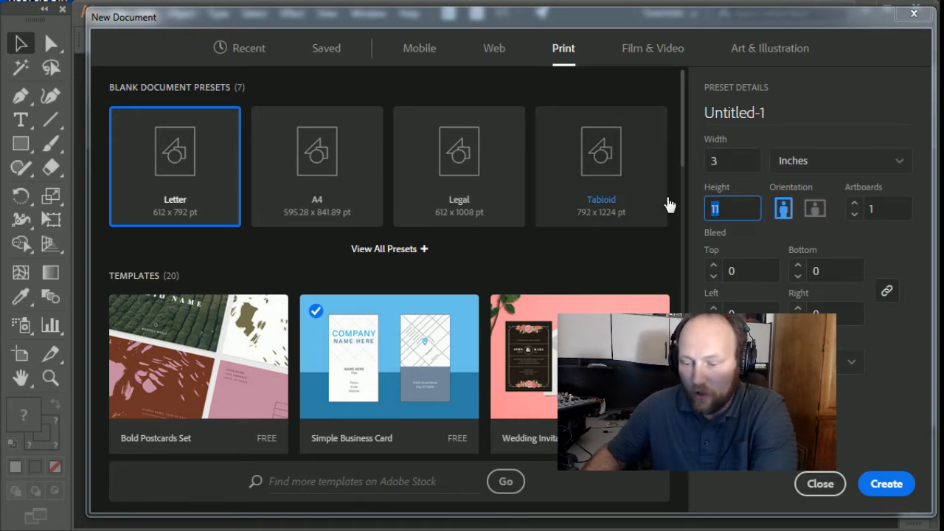
text(3.5)
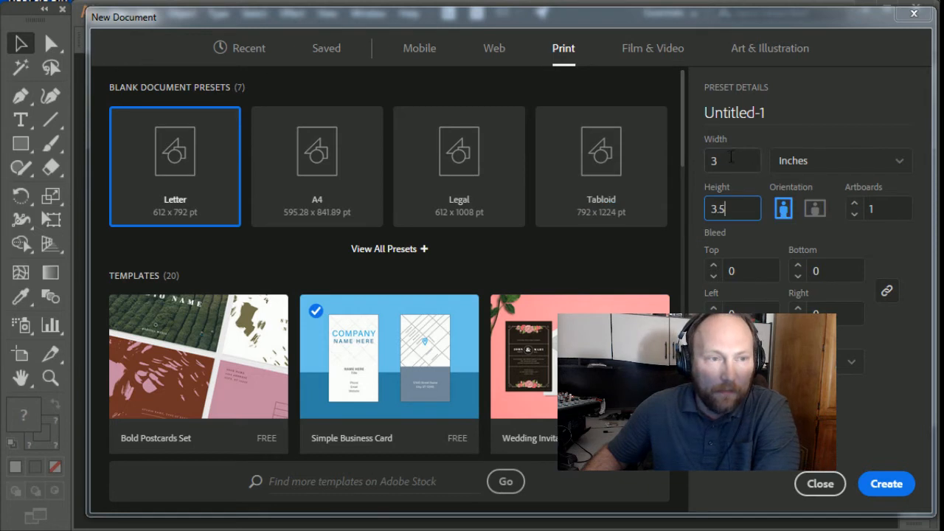
key(shift+Tab)
text(2)
click(731, 209)
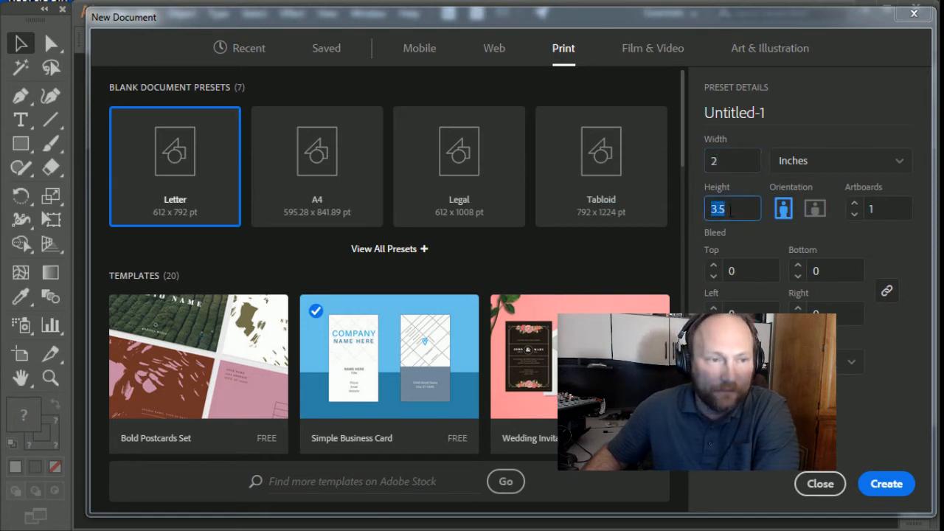
text(0.1125)
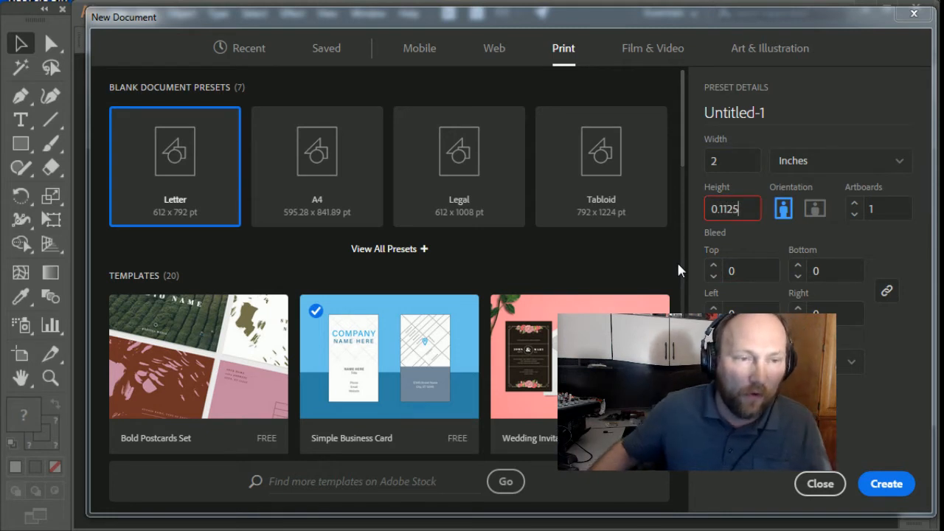
key(Left)
key(Left)
key(Left)
key(Left)
key(BackSpace)
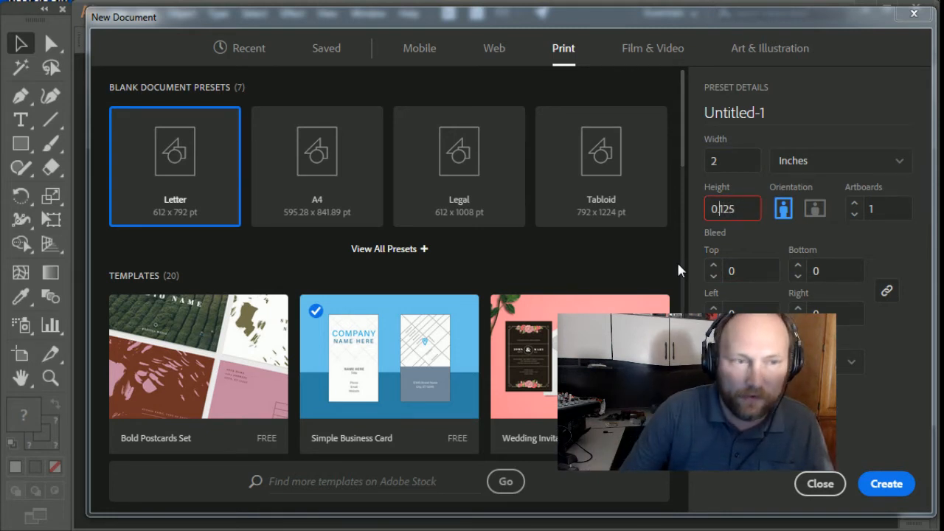
click(767, 262)
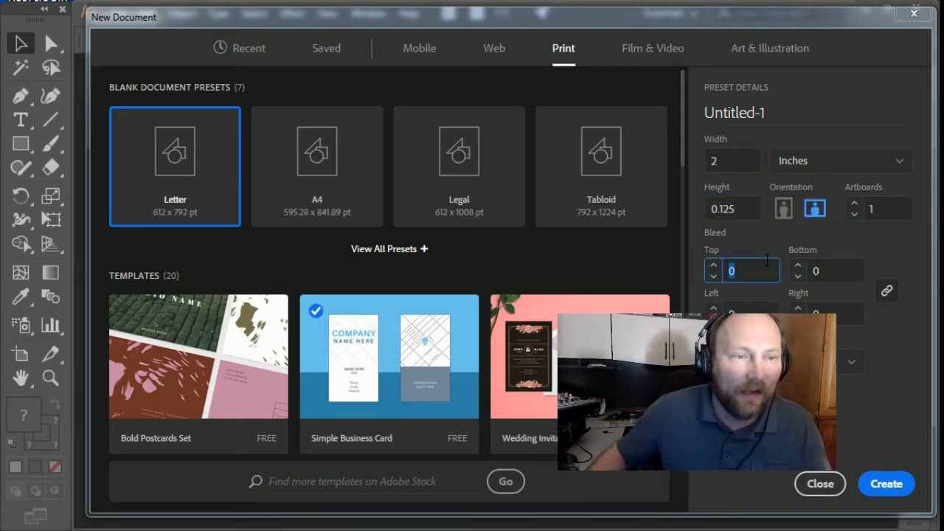
Step: Set the blank document's height to 3 inches and its bleed to 0.125 inches on all sides
click(735, 209)
text(3.5)
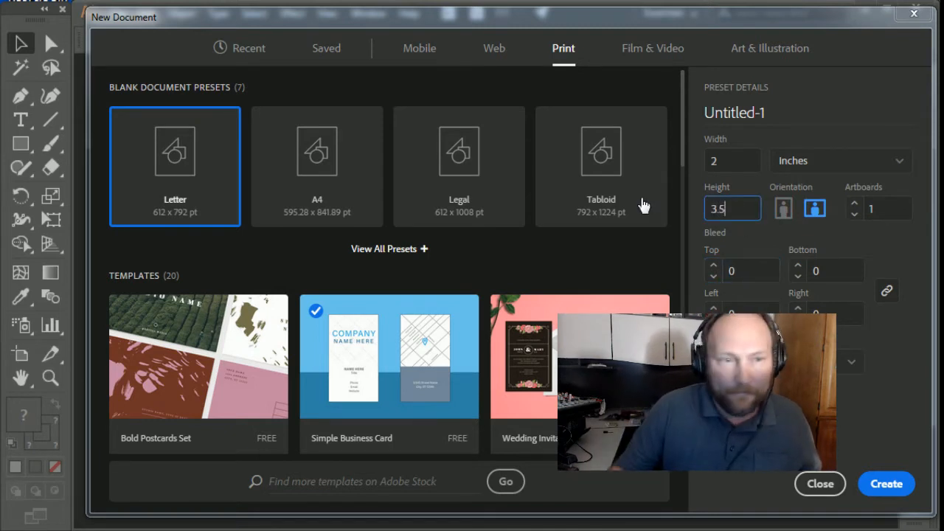
click(714, 265)
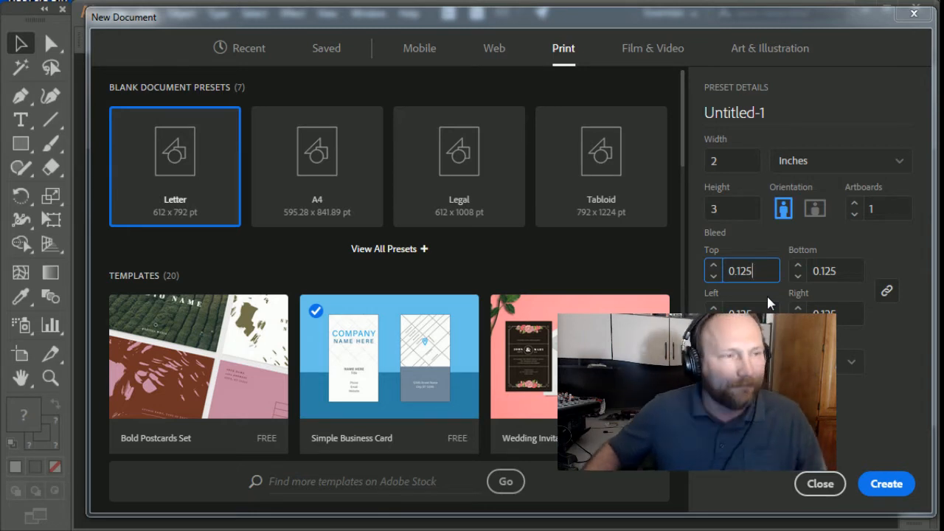
Step: Open the Simple Business Card template and select the COMPANY text on the card's front
click(383, 350)
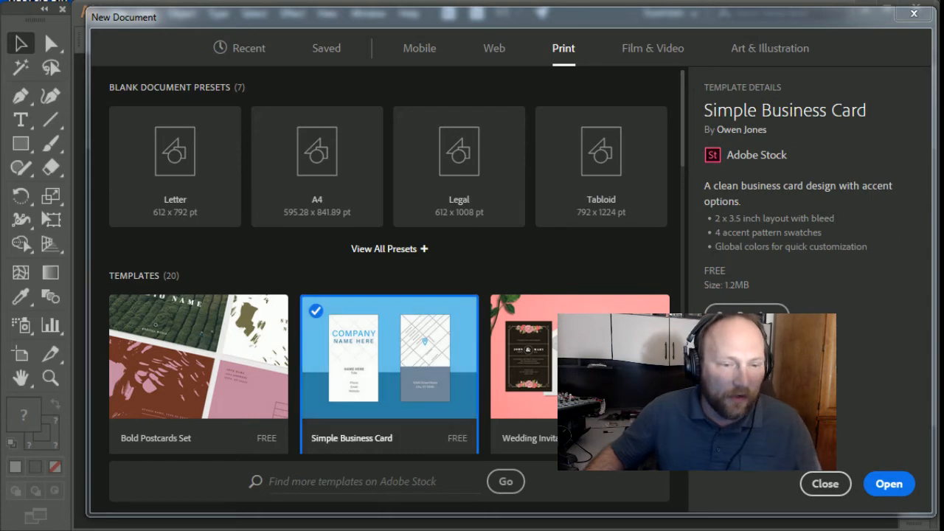
click(888, 481)
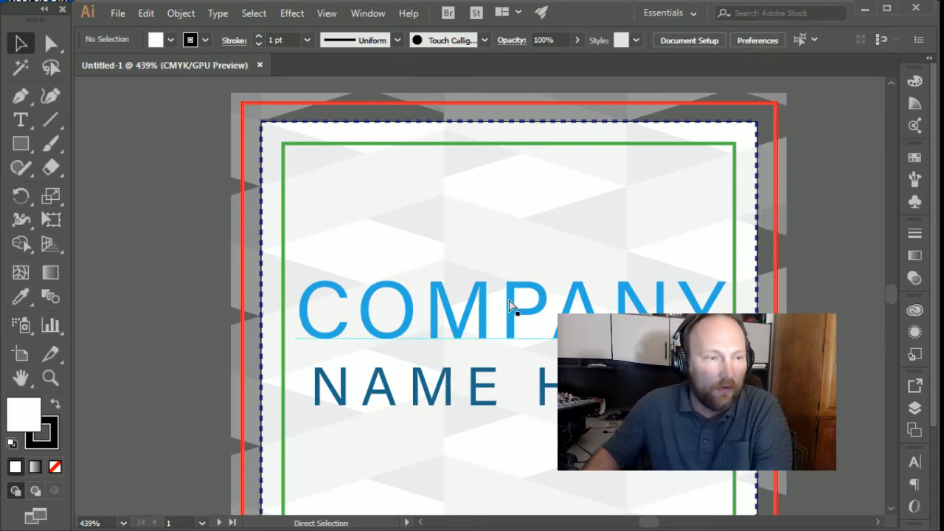
click(507, 274)
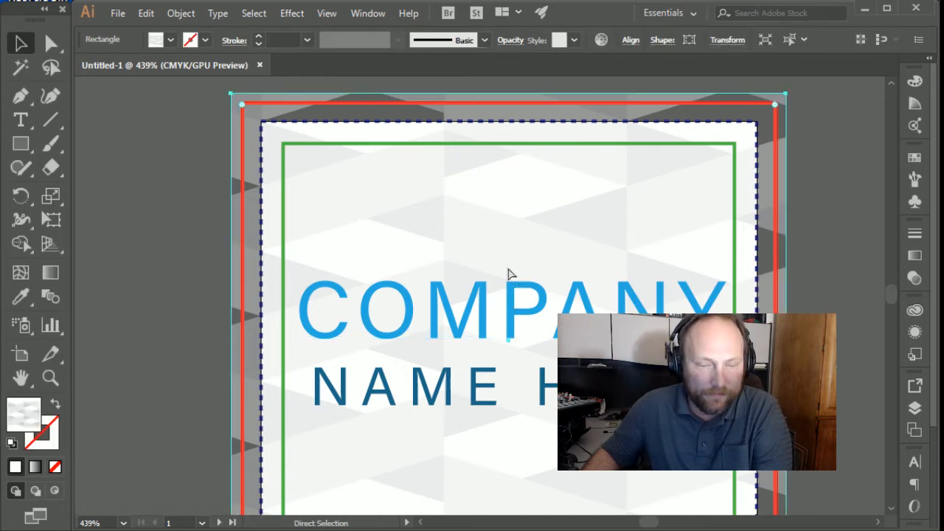
key(ctrl+0)
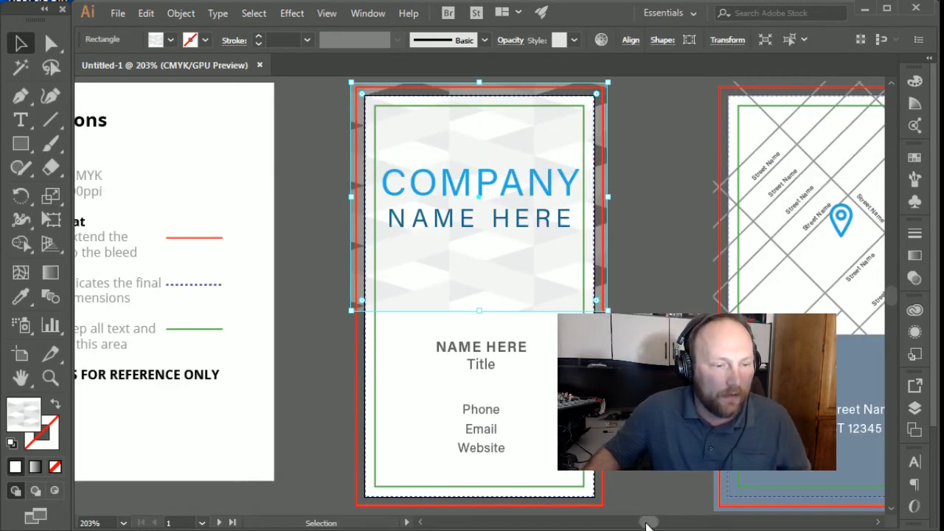
drag(646, 525, 650, 524)
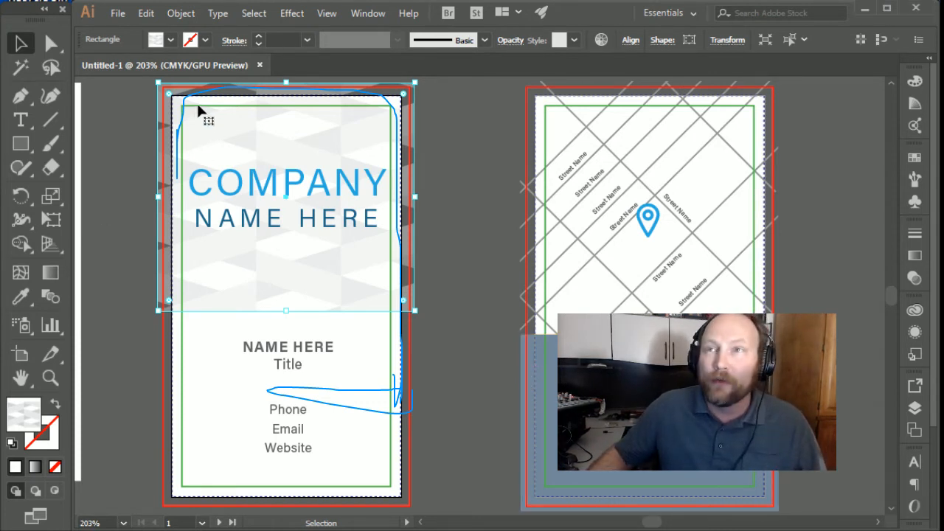
click(259, 200)
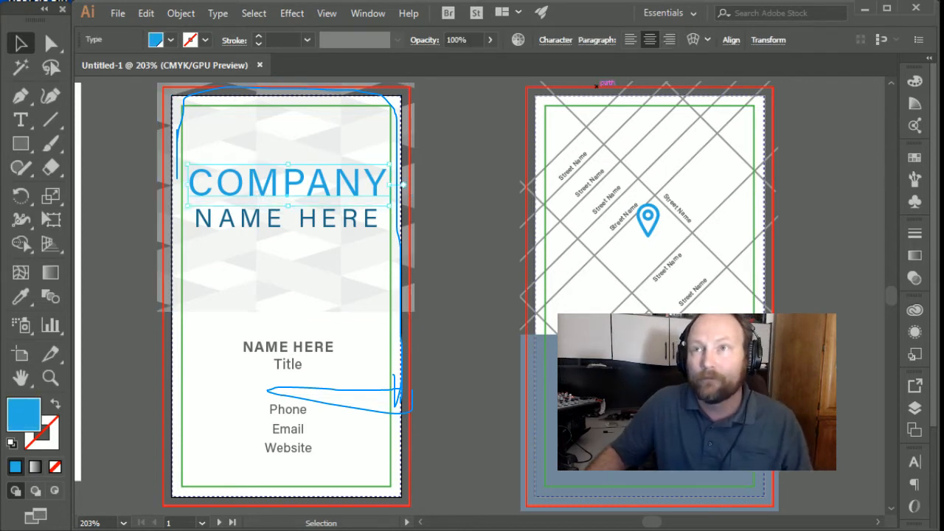
key(Escape)
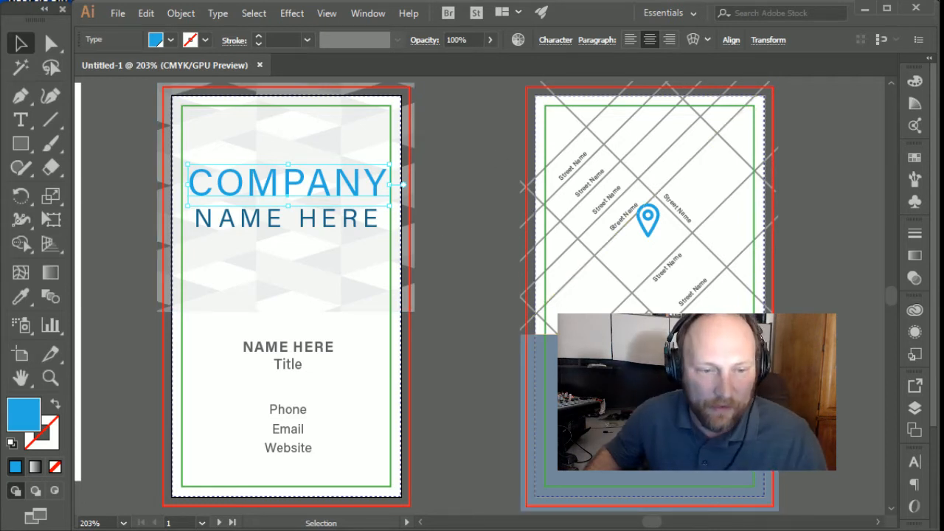
Step: Hide the topmost layer, which holds the coloured bleed, trim and safe-area guide outlines on both card sides
click(915, 408)
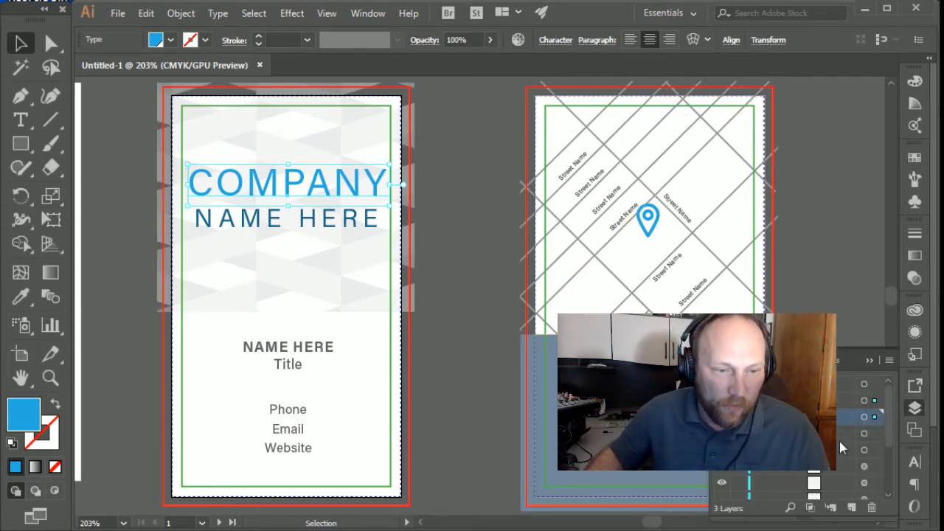
click(722, 385)
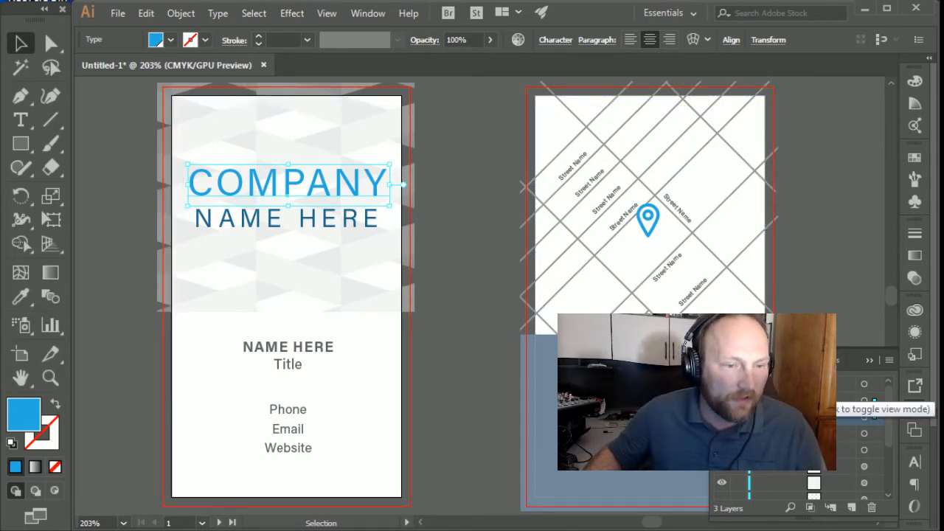
click(723, 384)
click(723, 384)
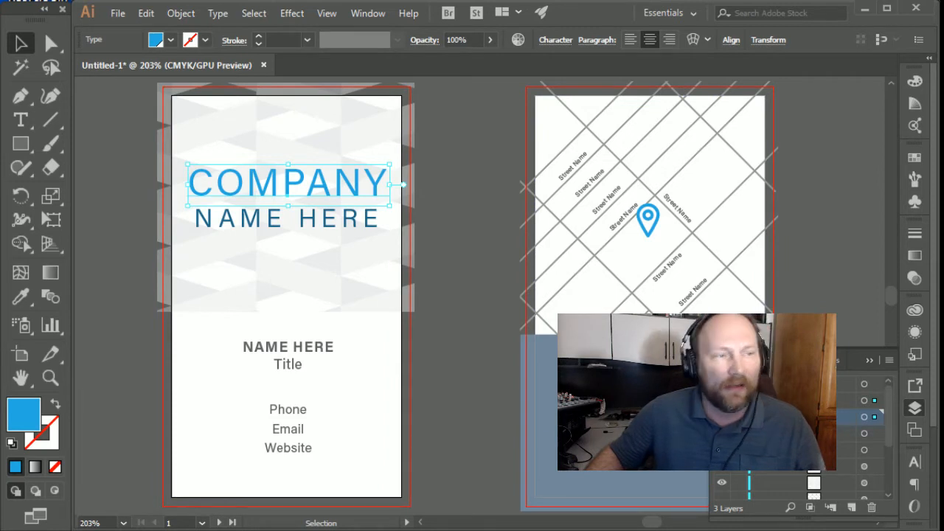
click(722, 385)
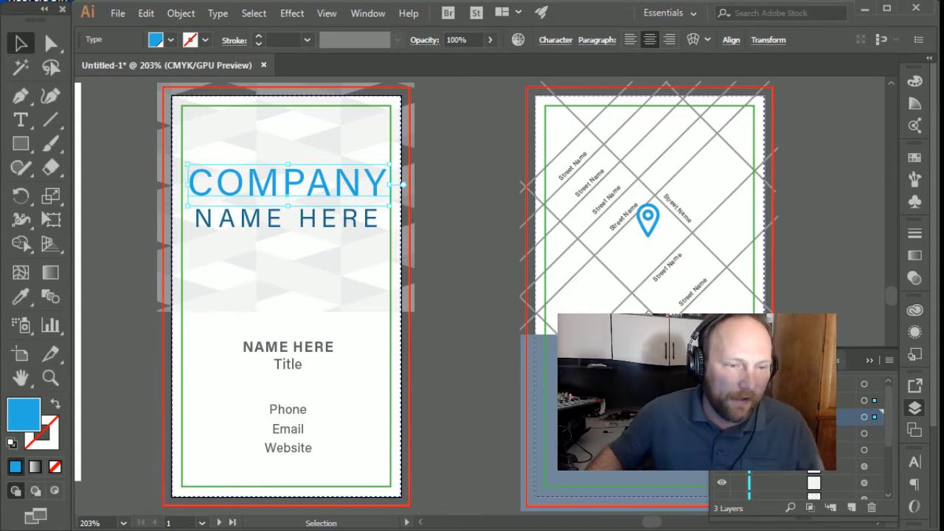
click(723, 384)
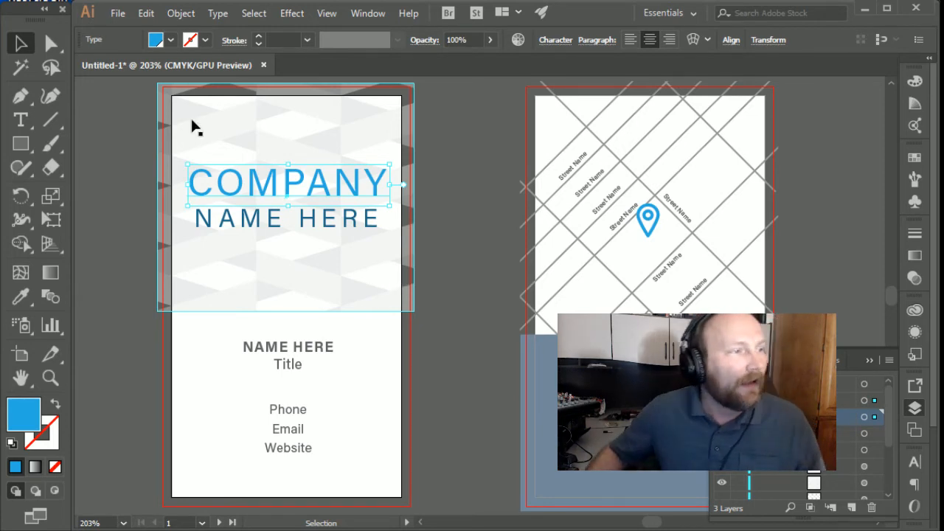
Step: Save a copy of the business card to the Desktop as an Adobe PDF named "businescard card 1"
click(118, 14)
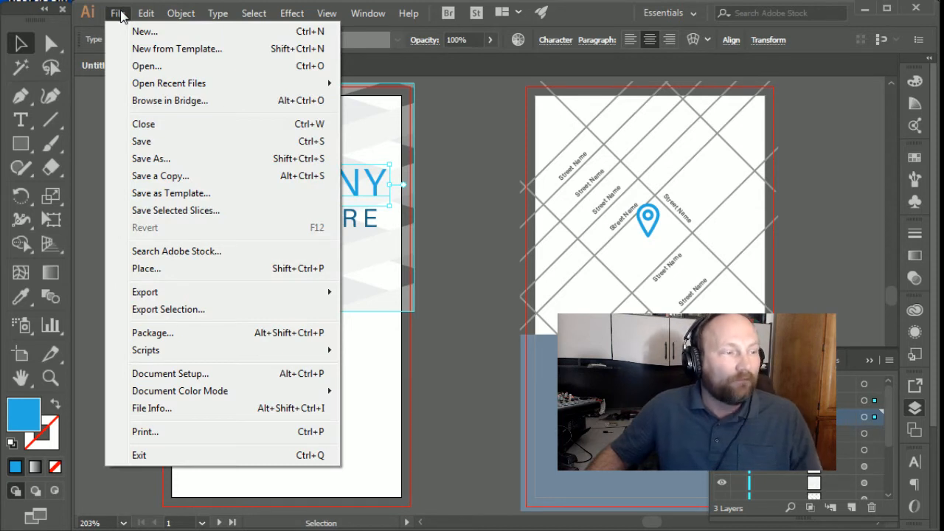
click(219, 177)
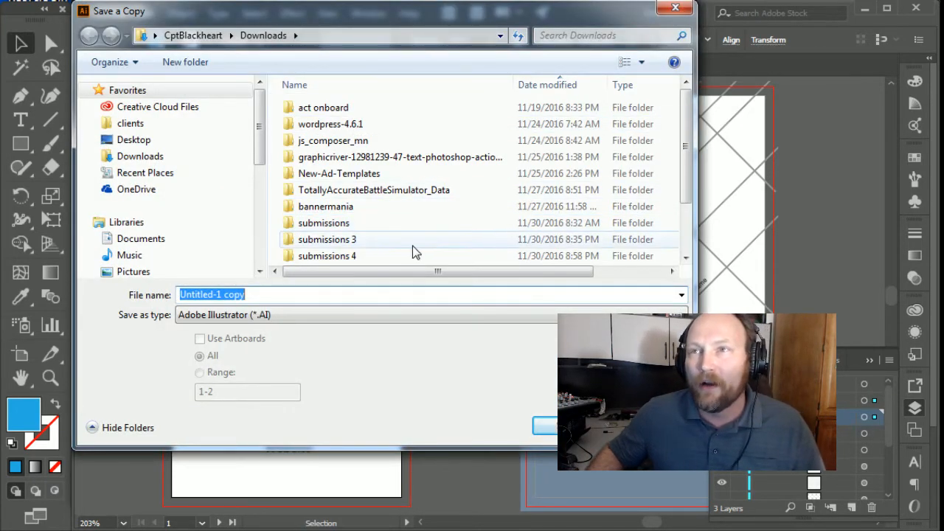
click(286, 315)
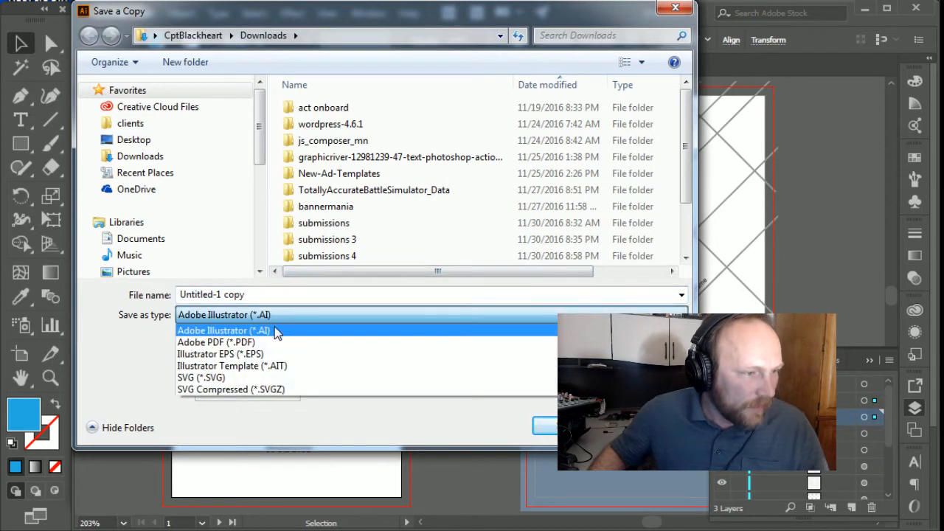
click(274, 342)
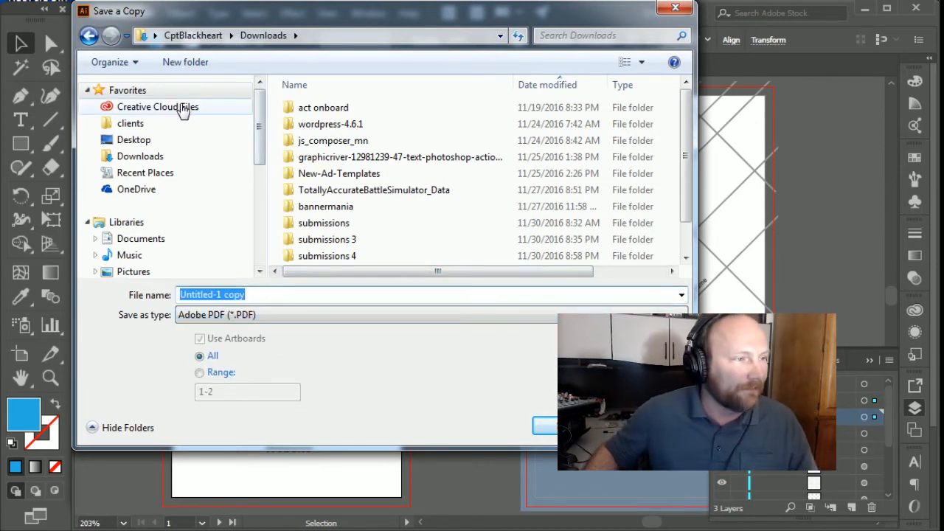
click(148, 142)
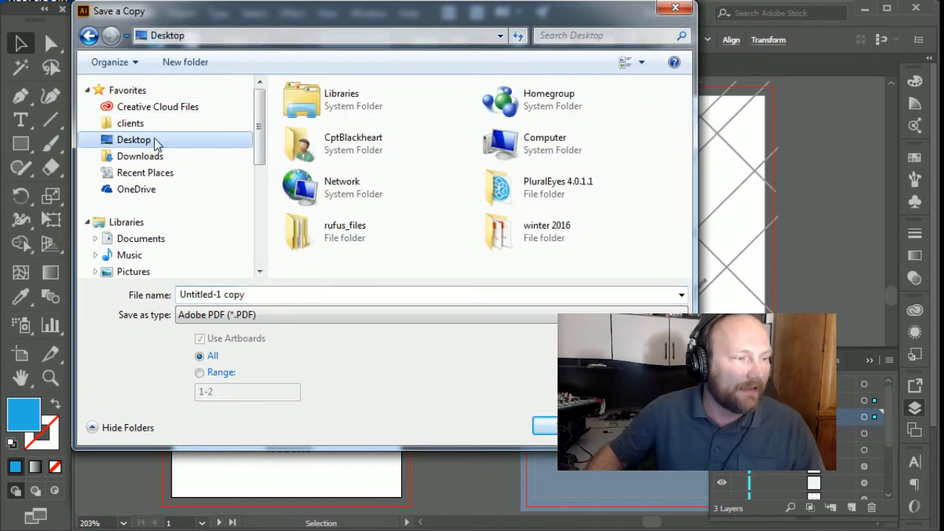
click(283, 293)
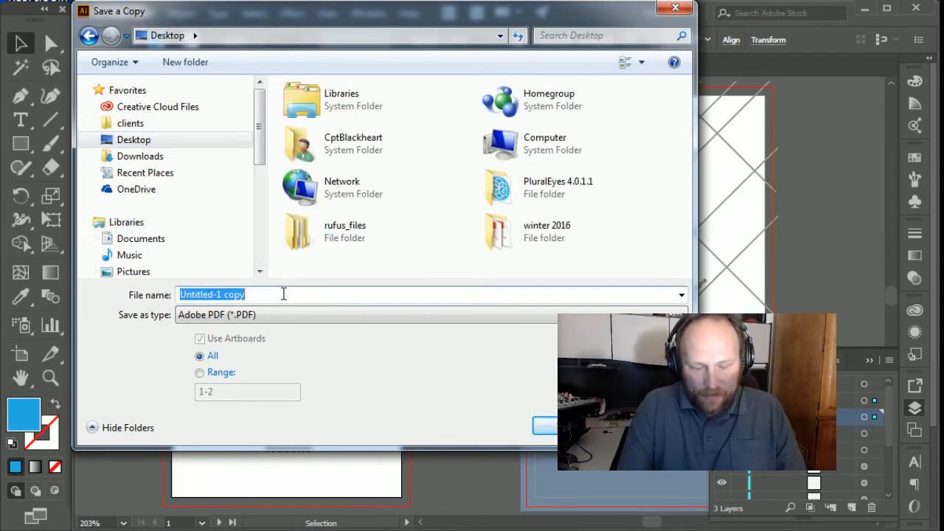
text(busines)
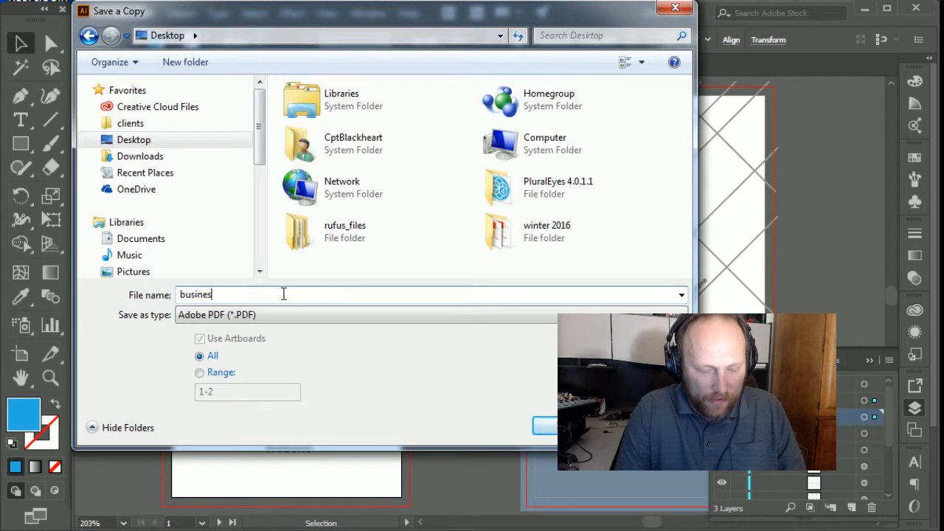
text(card card)
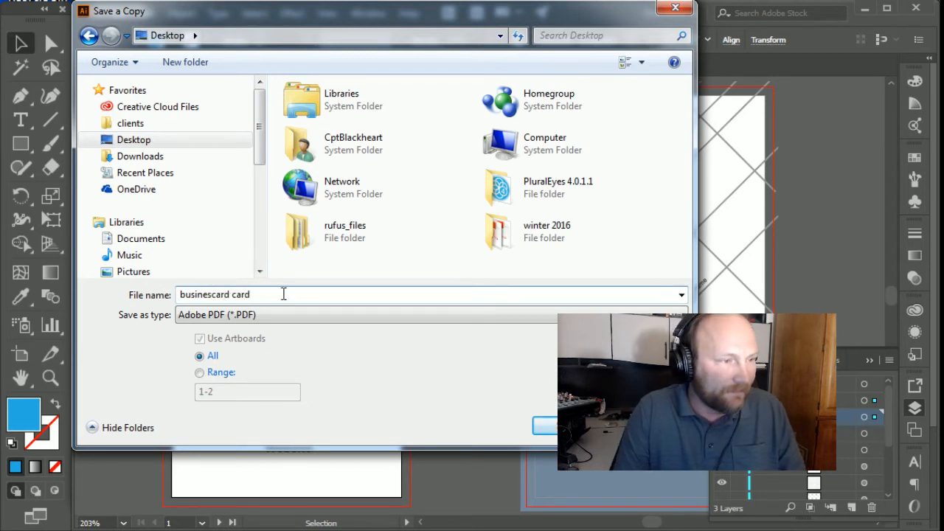
text( 1)
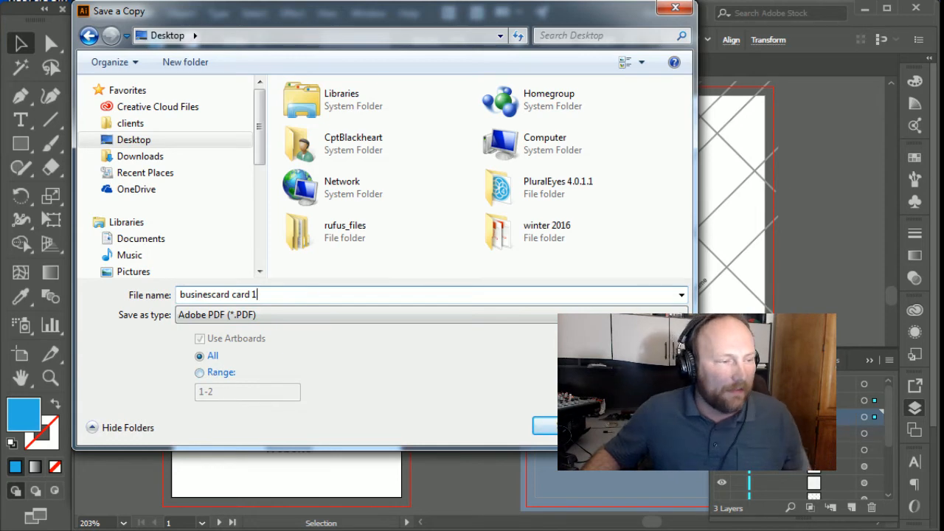
click(546, 426)
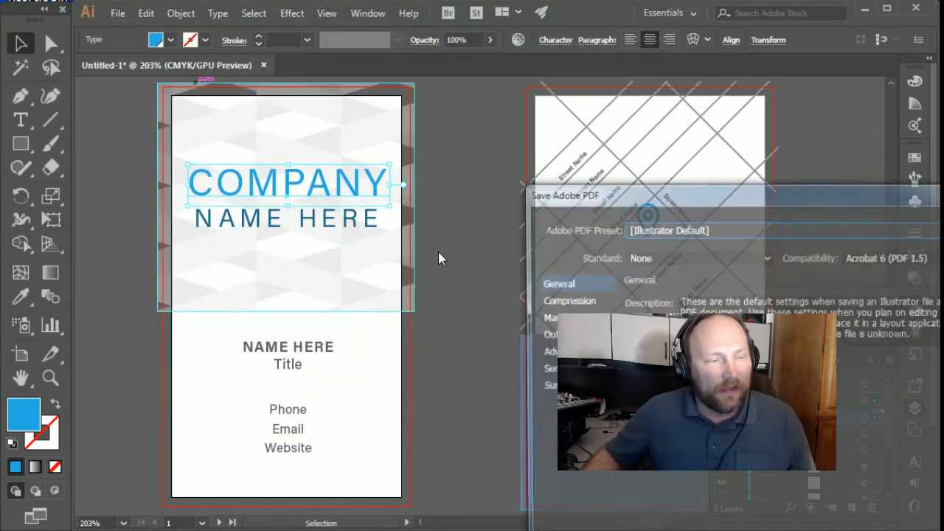
Step: Choose the [Press Quality] PDF preset and turn off Preserve Illustrator Editing Capabilities
drag(655, 194, 316, 56)
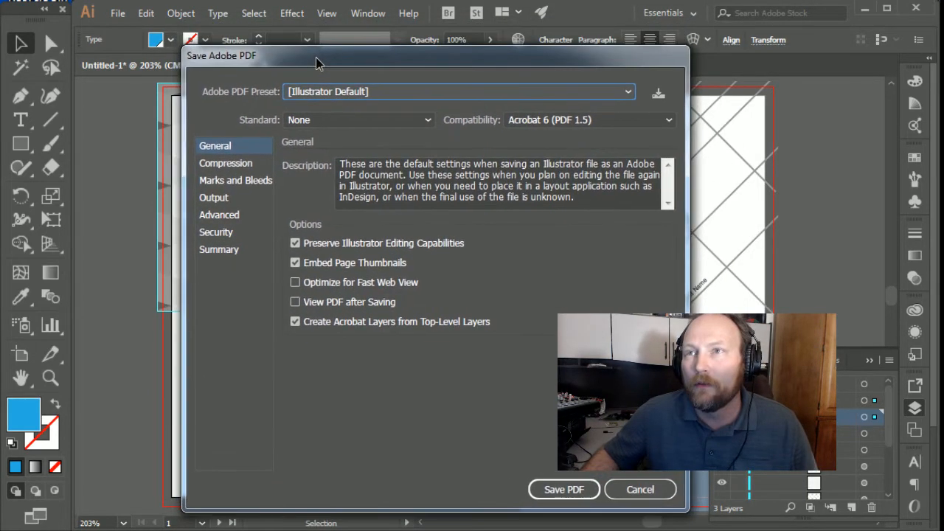
click(399, 91)
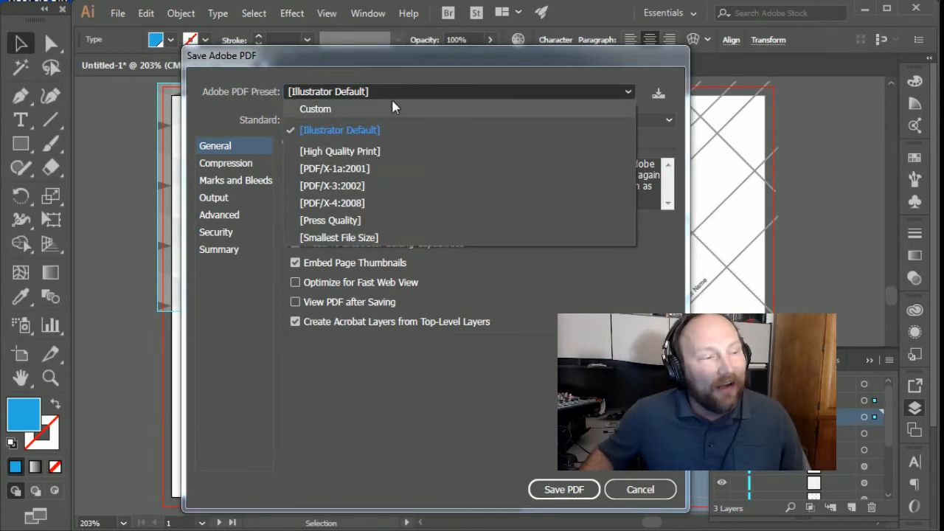
click(358, 220)
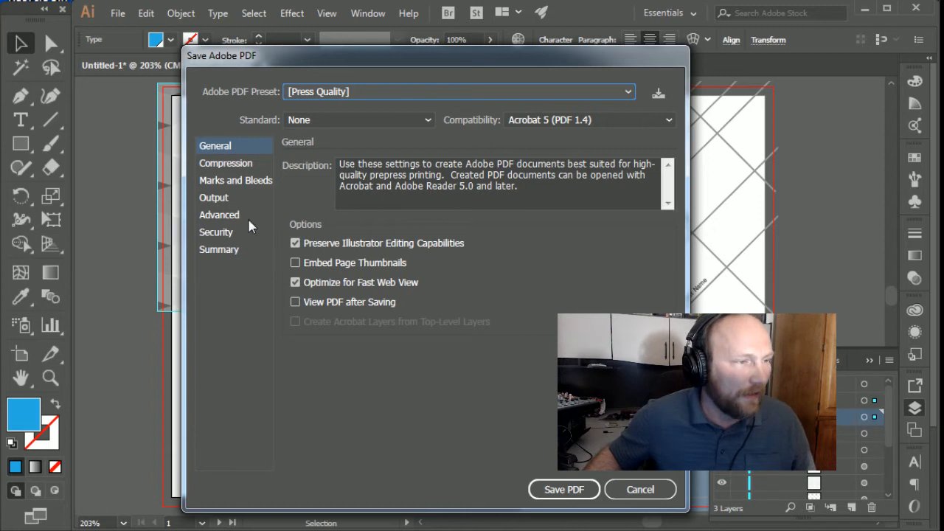
click(368, 245)
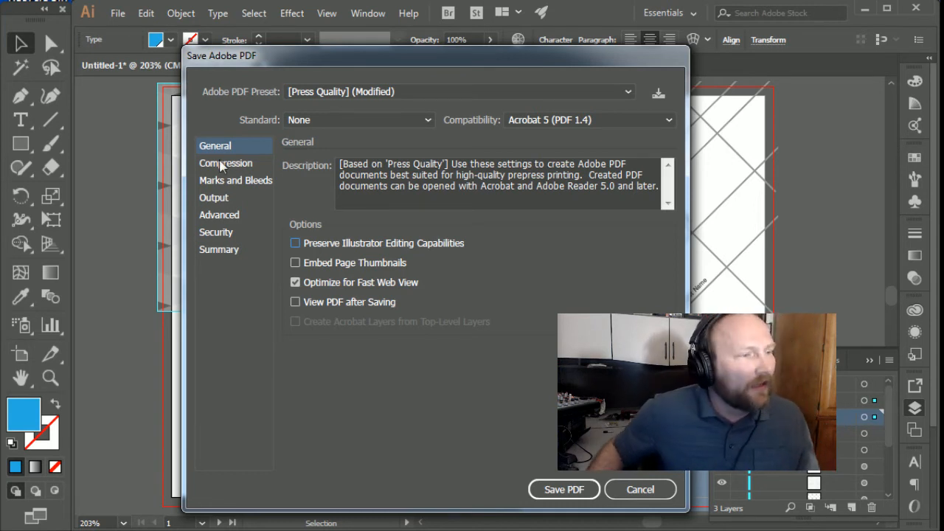
Step: Add trim marks to the PDF and enable Use Document Bleed Settings
click(253, 184)
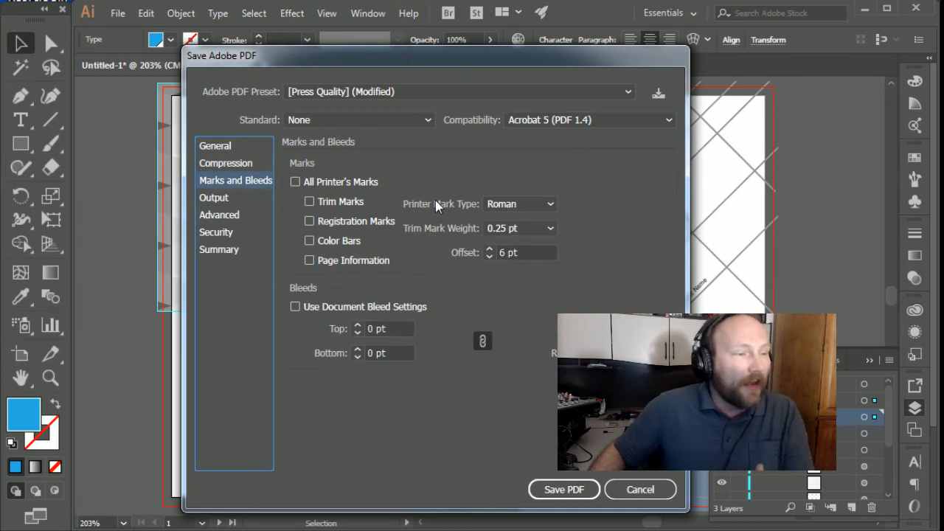
click(339, 201)
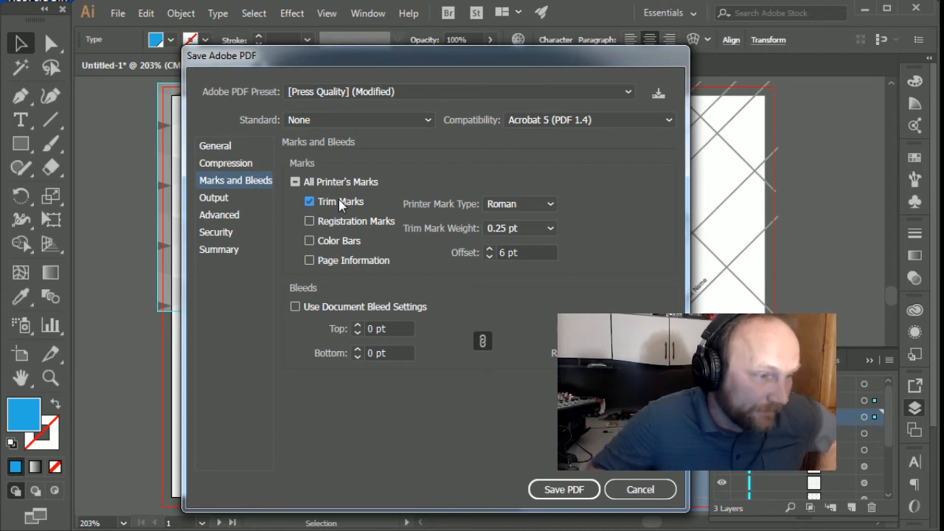
click(295, 306)
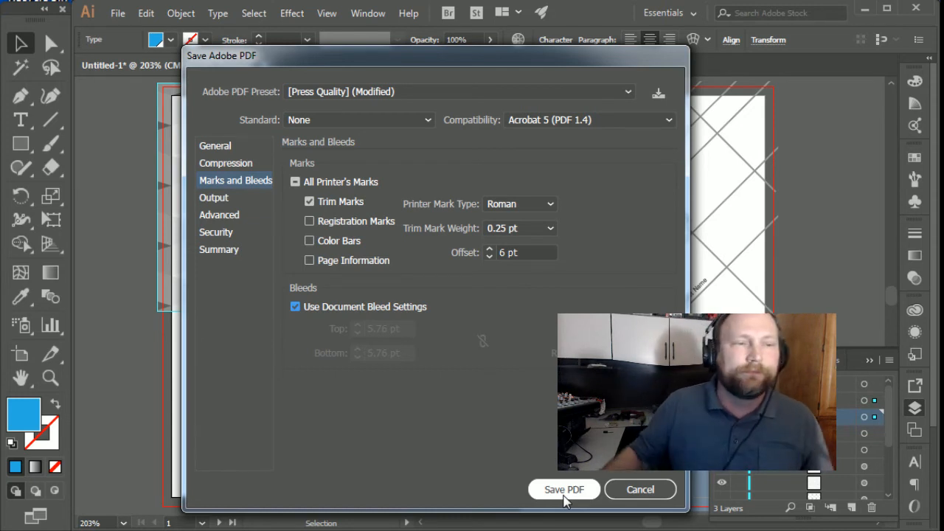
Step: Save the current PDF settings as a preset named "press w crops and bleeds"
click(655, 97)
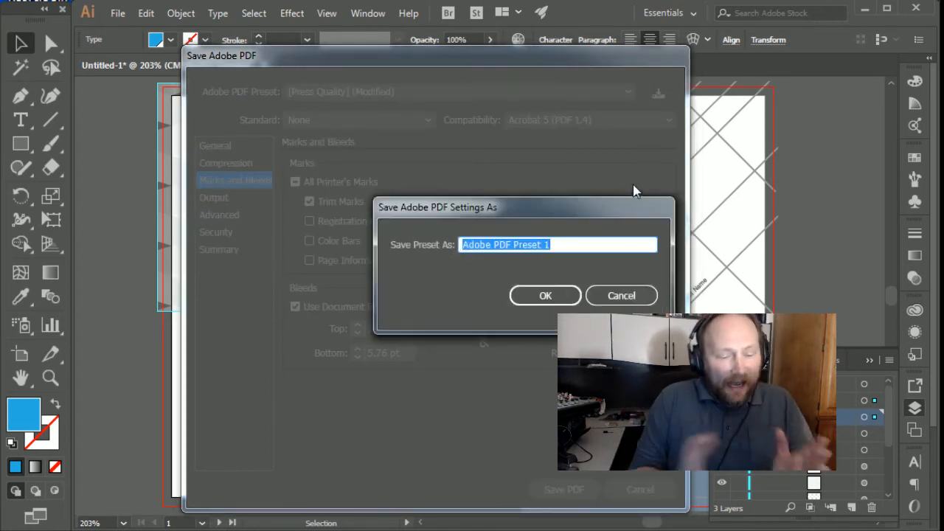
text(pre)
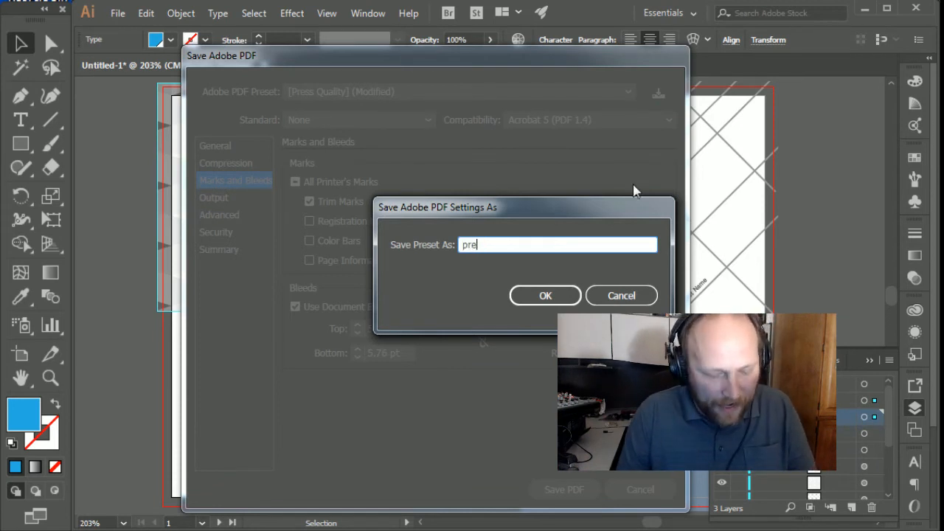
text(ss w)
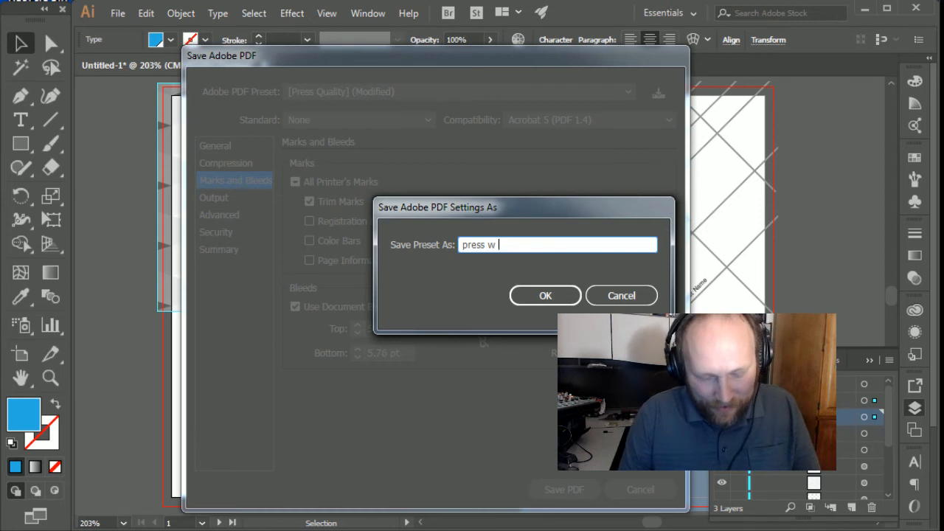
text( crops and w)
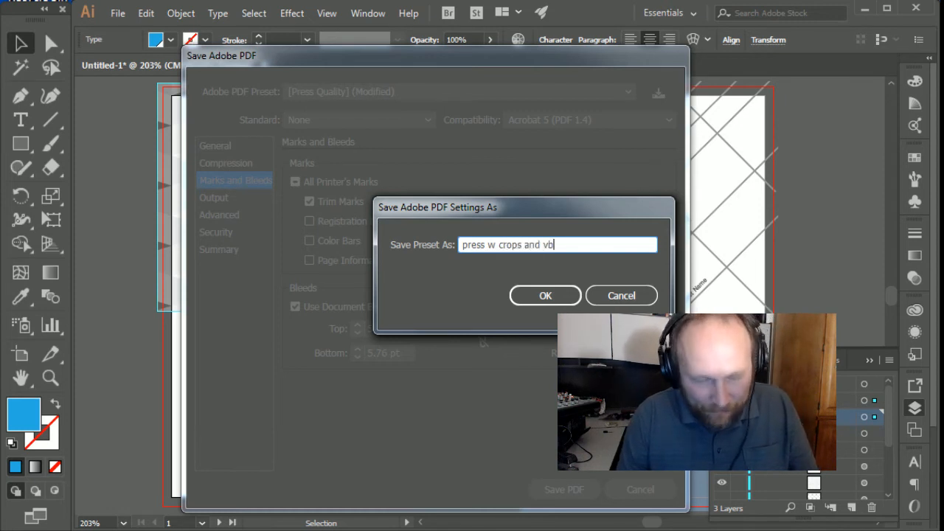
text(leeds)
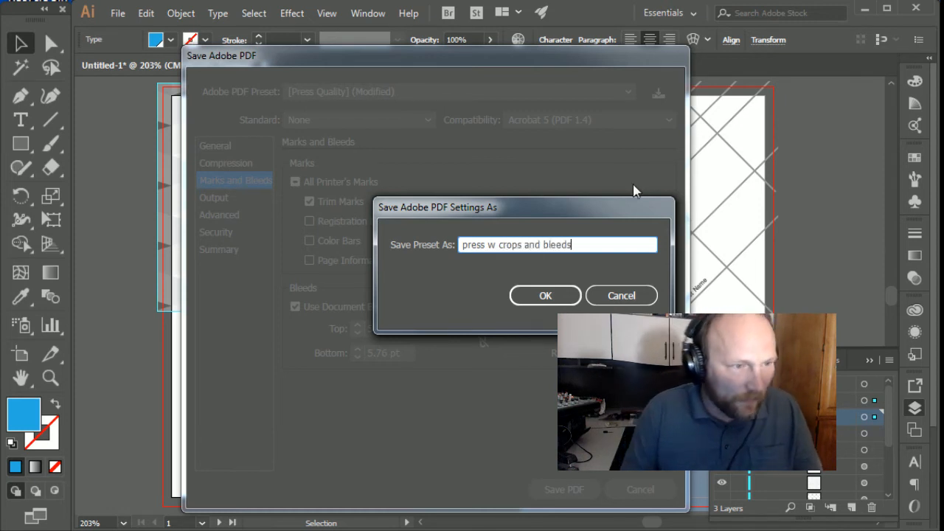
click(558, 294)
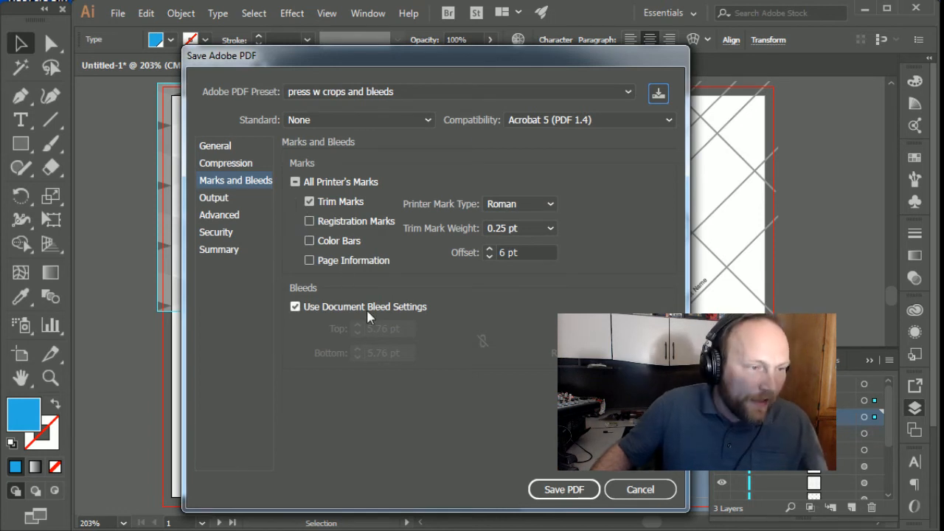
Step: Save the PDF with the "press w crops and bleeds" preset, accepting the editing-capabilities warning and suppressing it for future saves
click(208, 146)
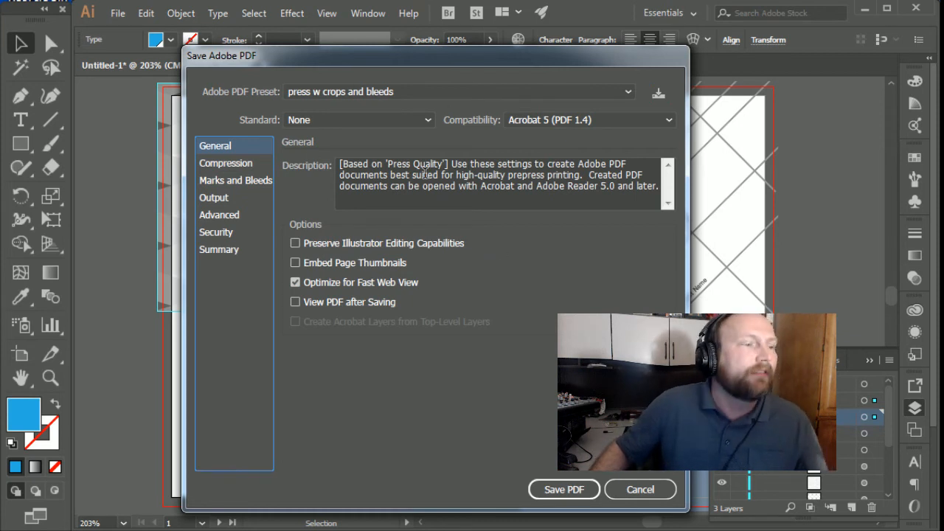
click(627, 93)
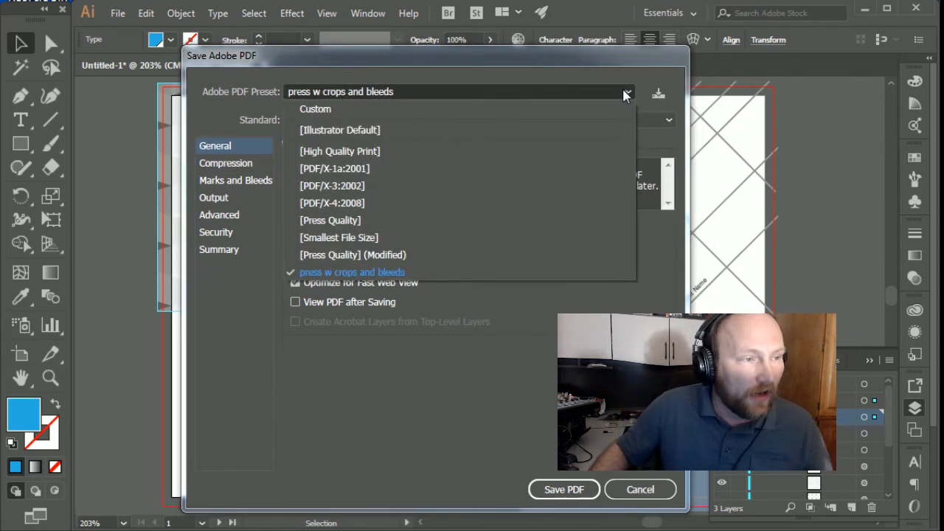
click(344, 274)
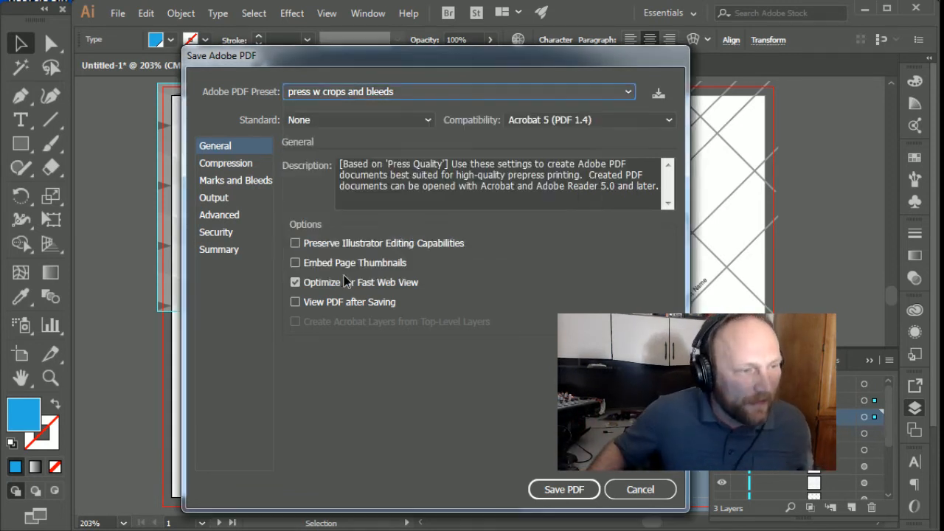
click(564, 490)
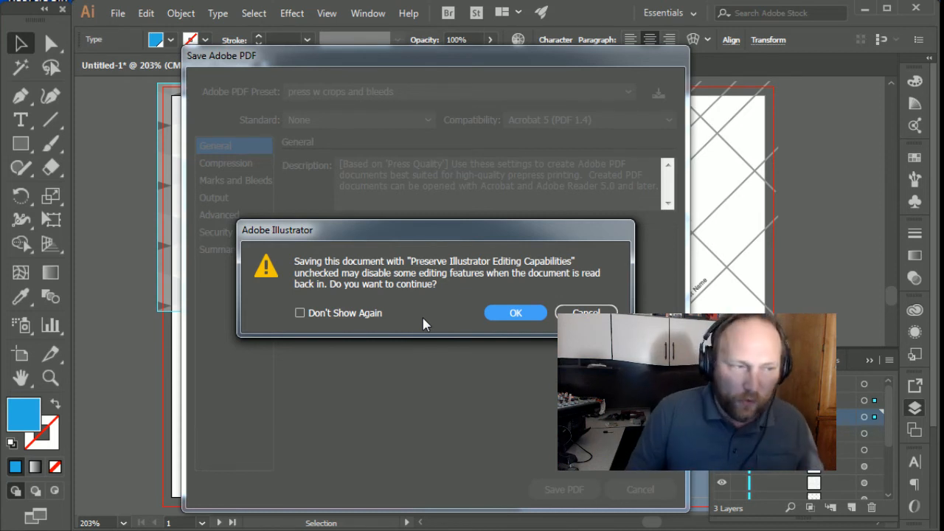
click(323, 315)
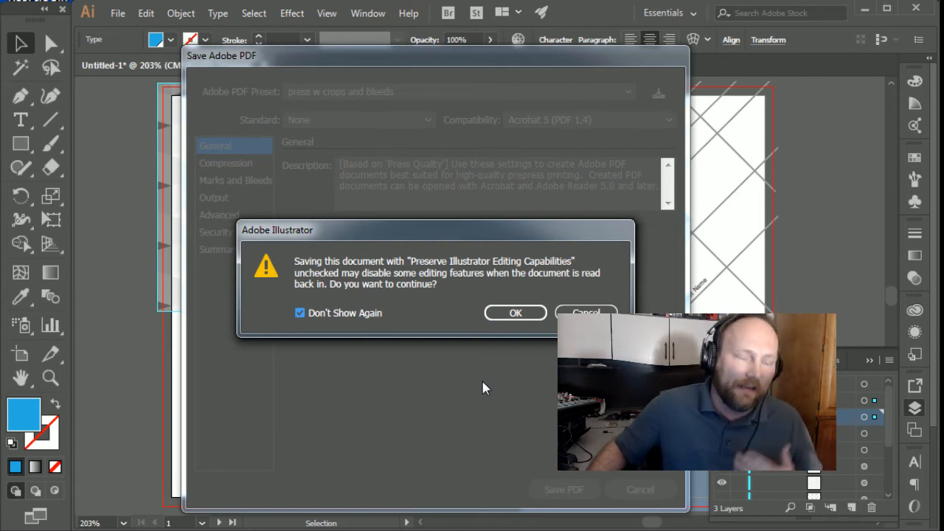
click(515, 312)
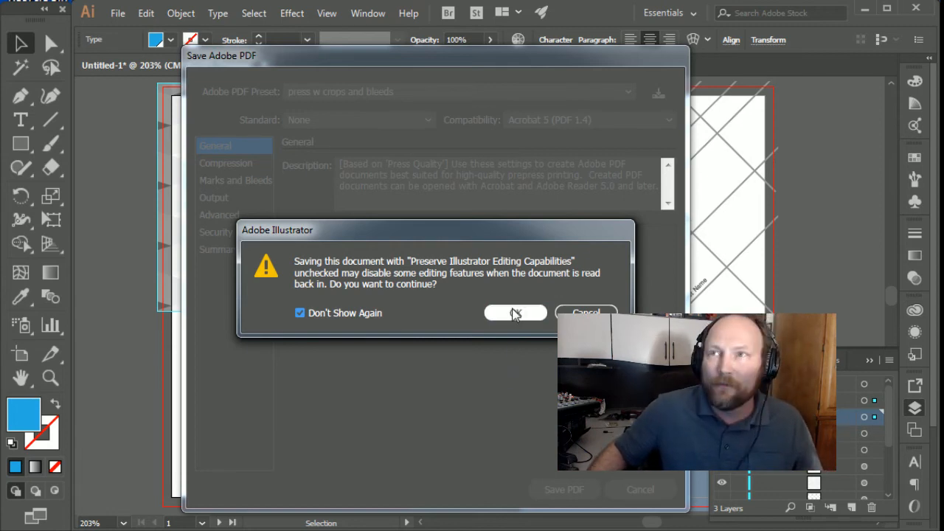
click(515, 312)
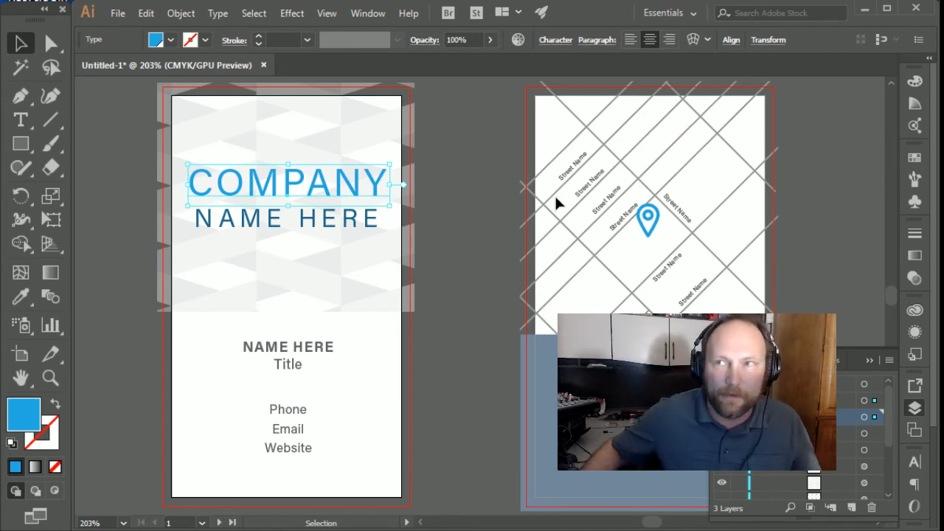
Step: Switch to Adobe Acrobat Pro DC and examine the trim marks and bleed on both pages of the saved business card PDF
key(alt+Tab)
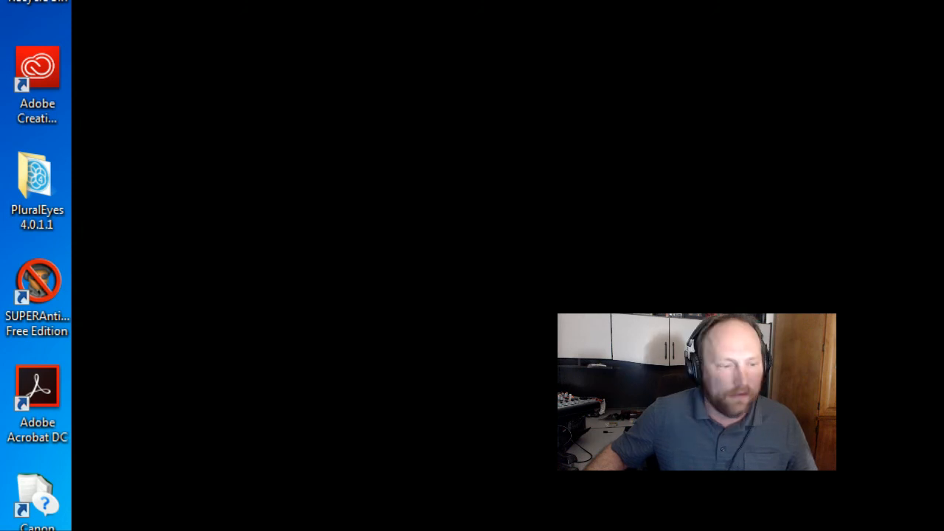
key(alt+Tab)
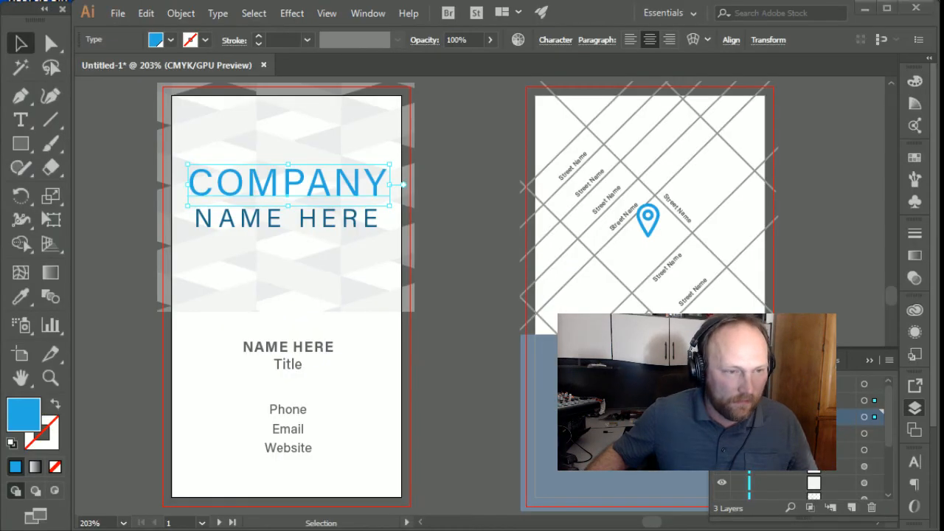
key(alt+Tab)
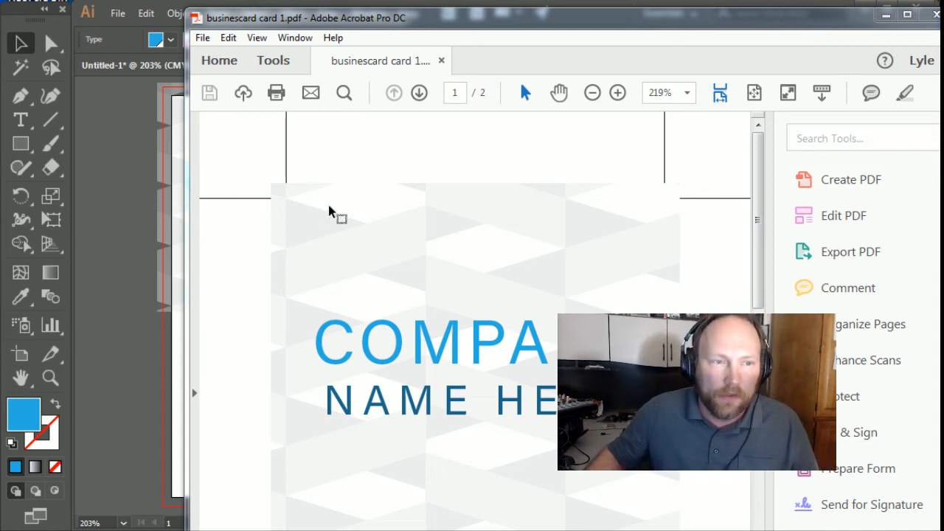
drag(756, 207, 774, 453)
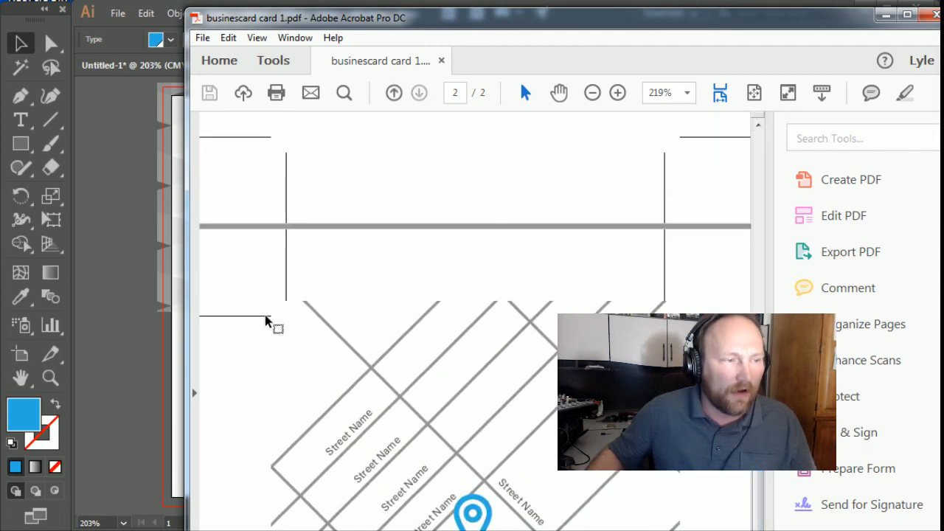